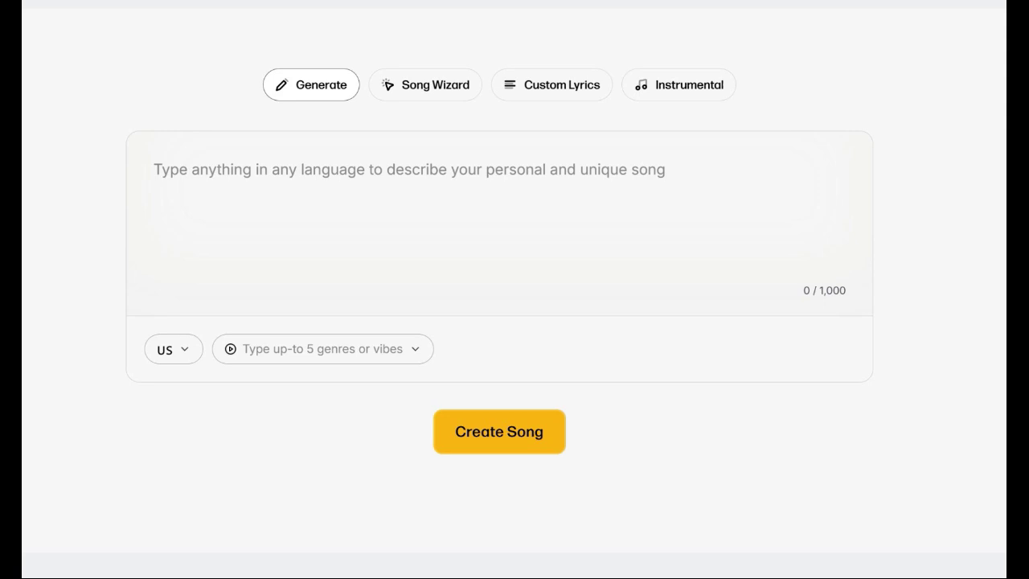
Paste the prepared chant-and-chorus lyrics (1282 characters) into the Custom Lyrics box.
click(559, 86)
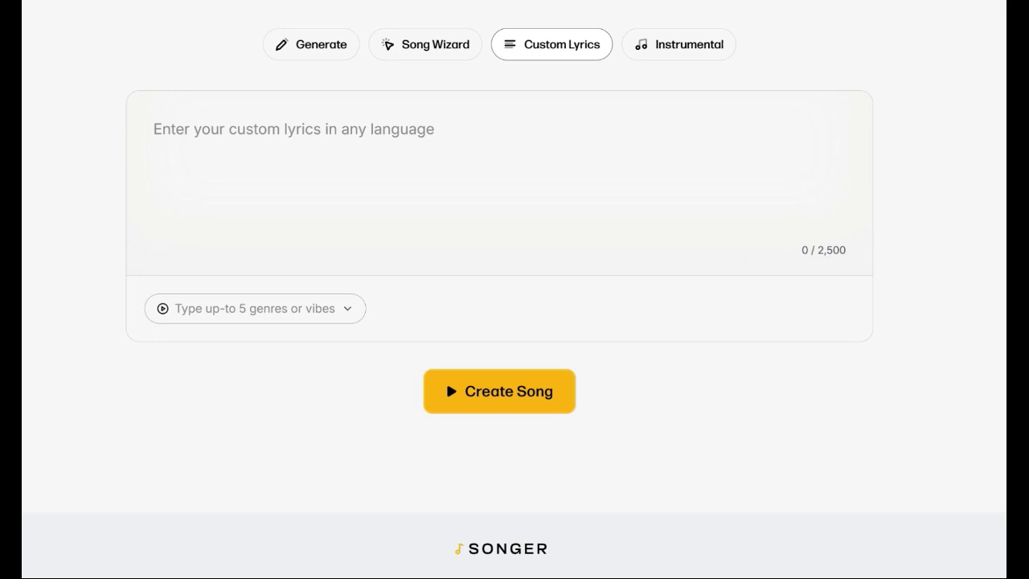
right_click(155, 135)
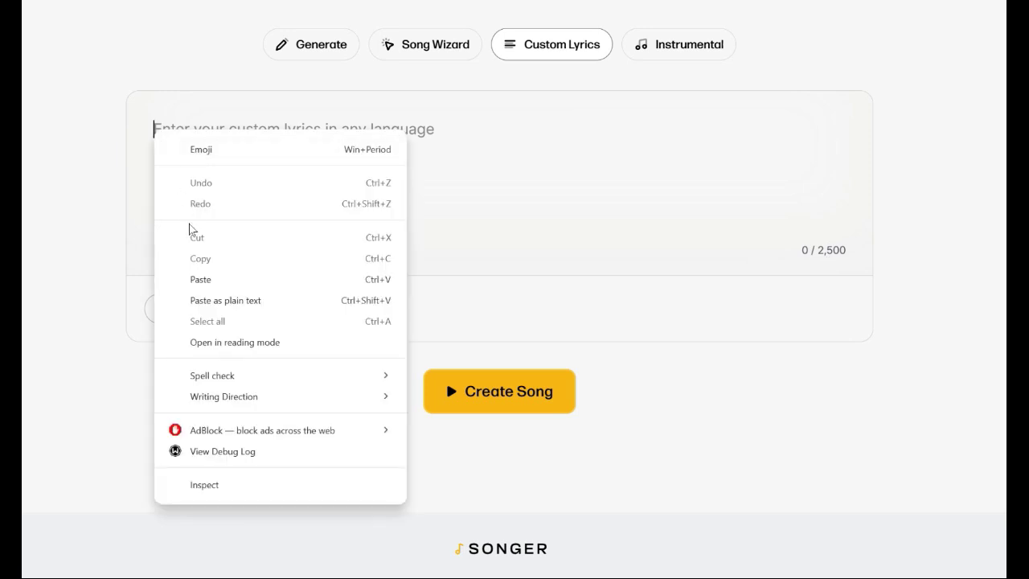
click(201, 281)
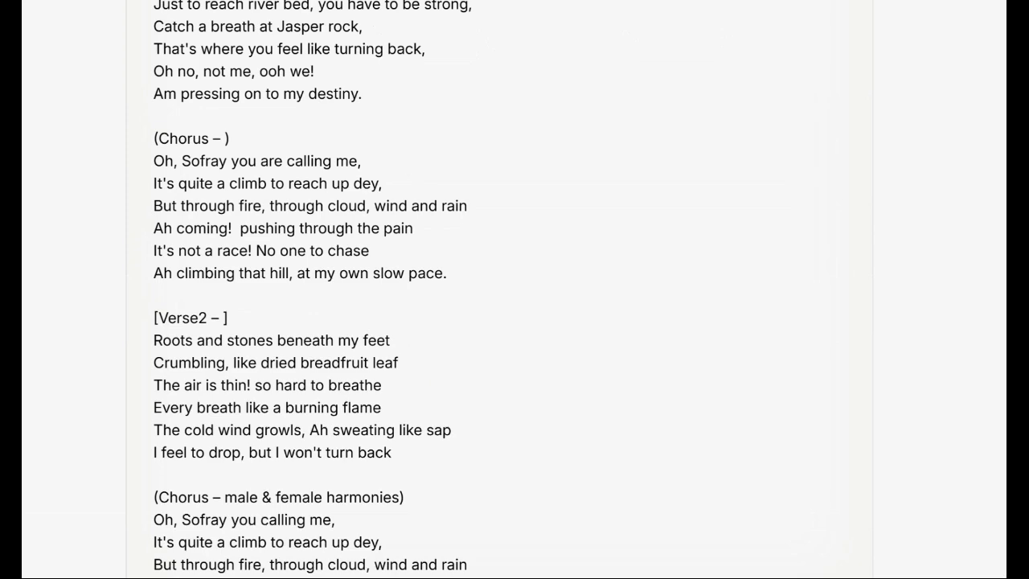
scroll(515, 322, up, 6)
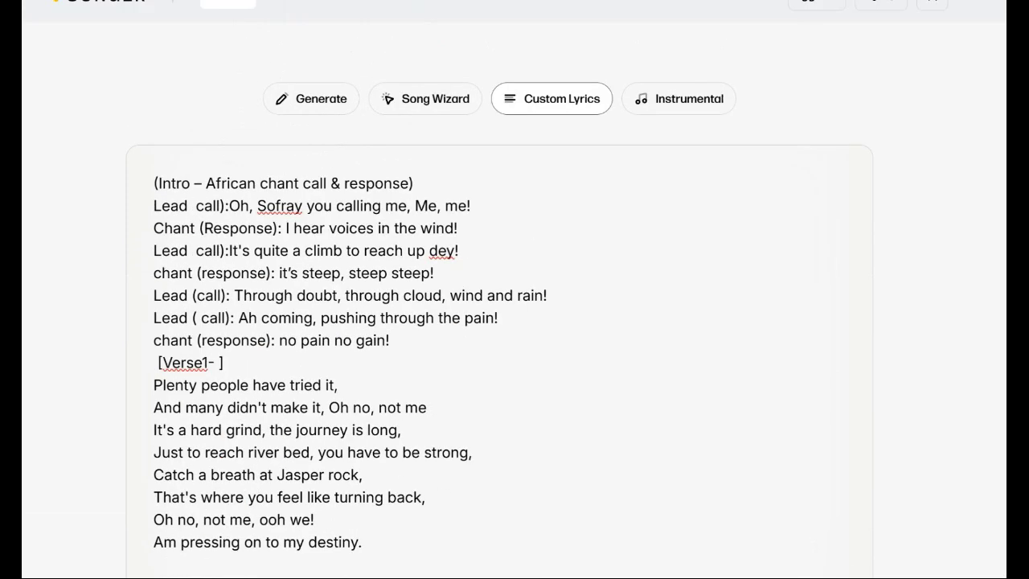
scroll(514, 321, down, 8)
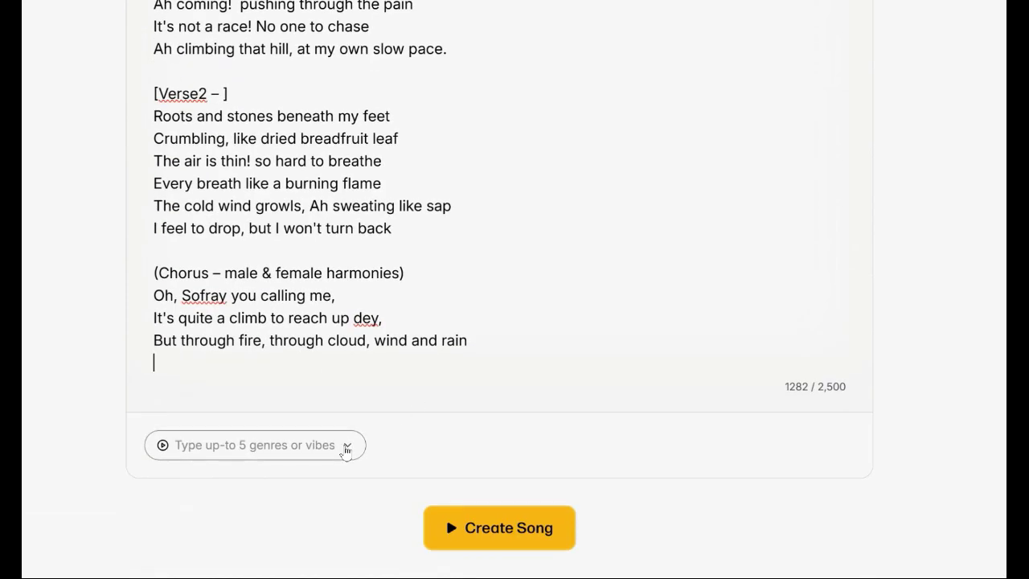
Set the song's genres to Acoustic and Uplifting.
click(351, 447)
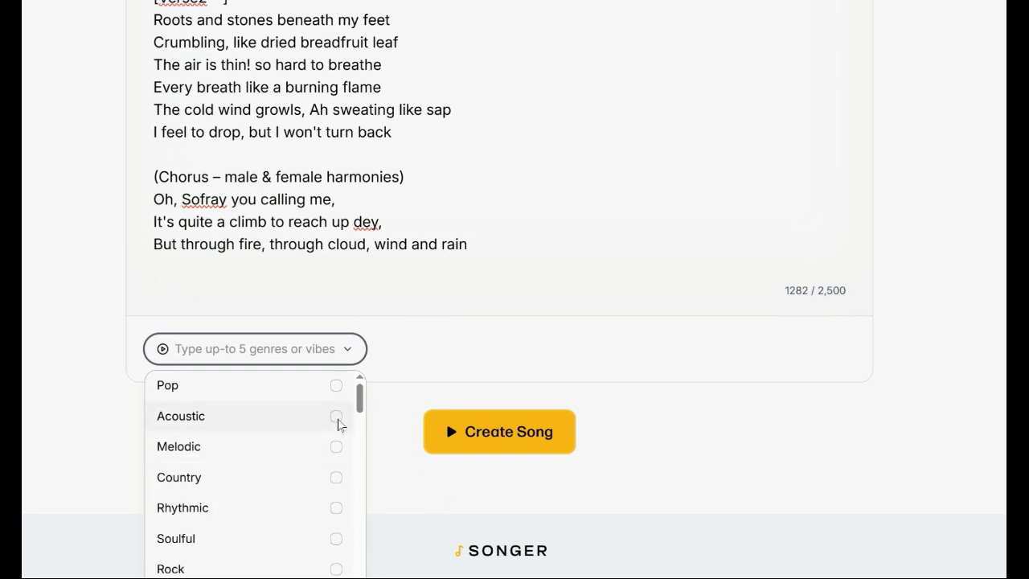
click(337, 418)
scroll(304, 466, down, 2)
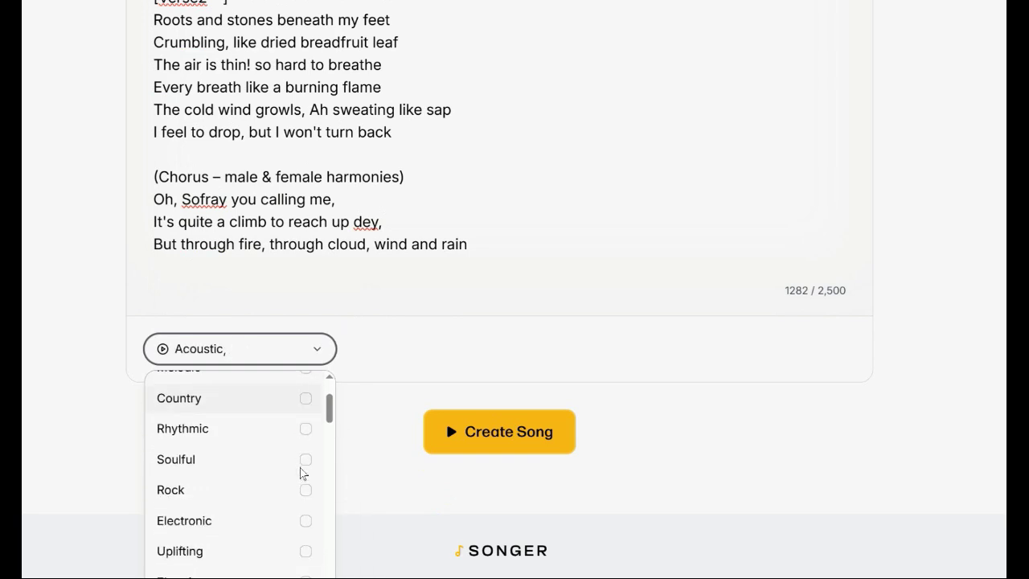
click(305, 481)
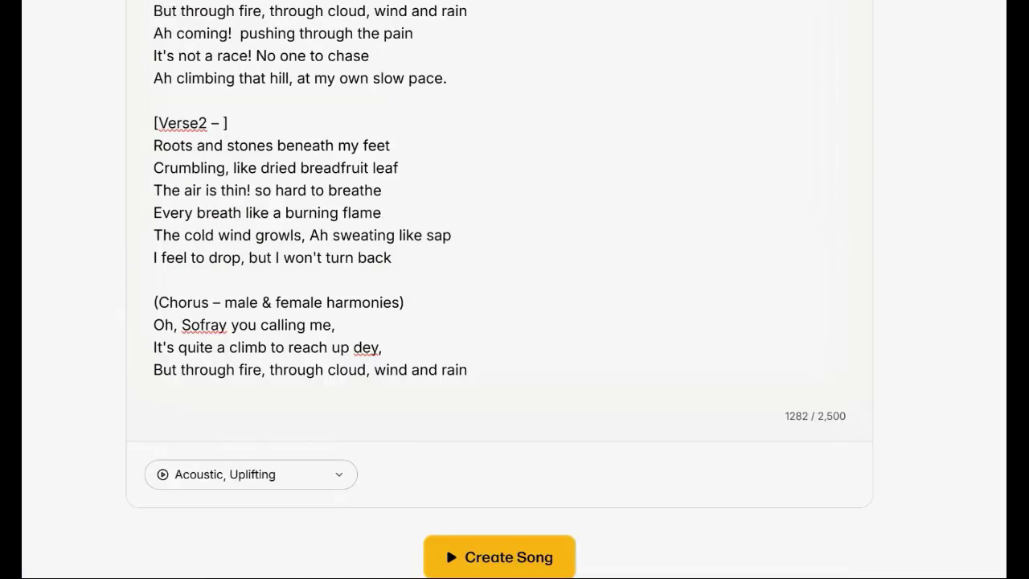
Create the song from the custom lyrics, producing two 'Climbing to Destiny' variations.
click(512, 563)
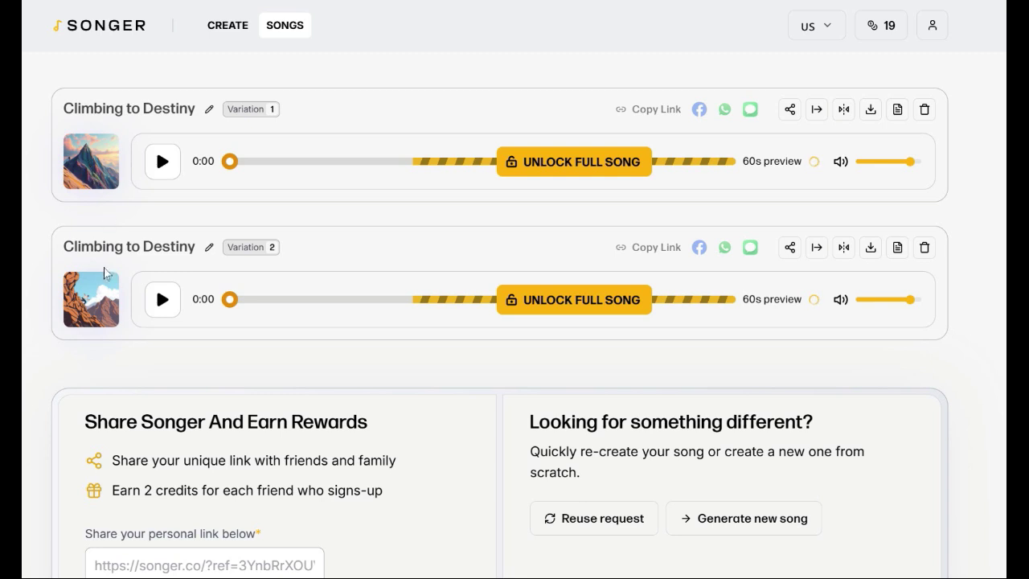
right_click(82, 152)
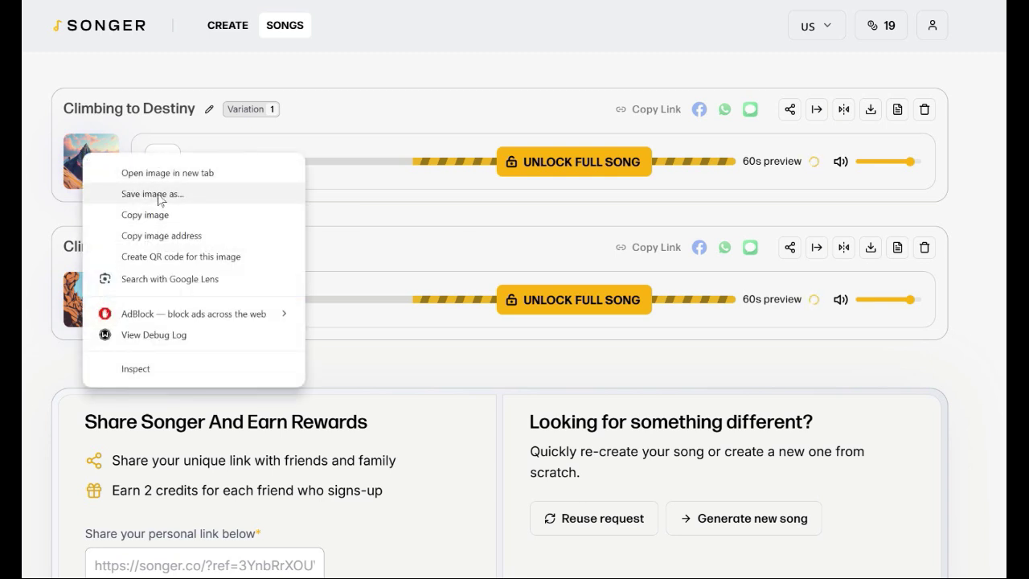
click(34, 212)
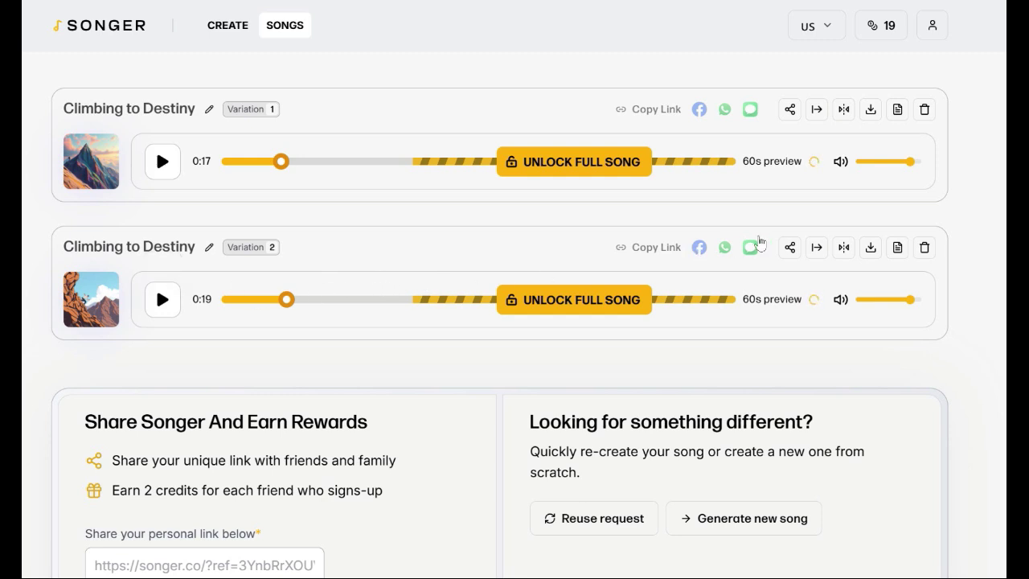
Archive Variation 2 of 'Climbing to Destiny' and confirm it.
click(925, 249)
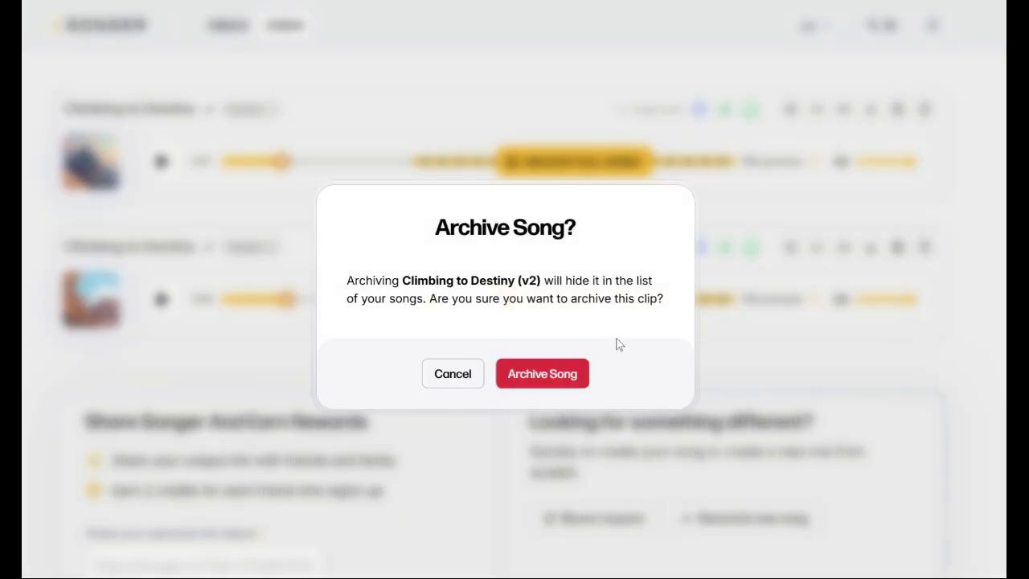
click(550, 379)
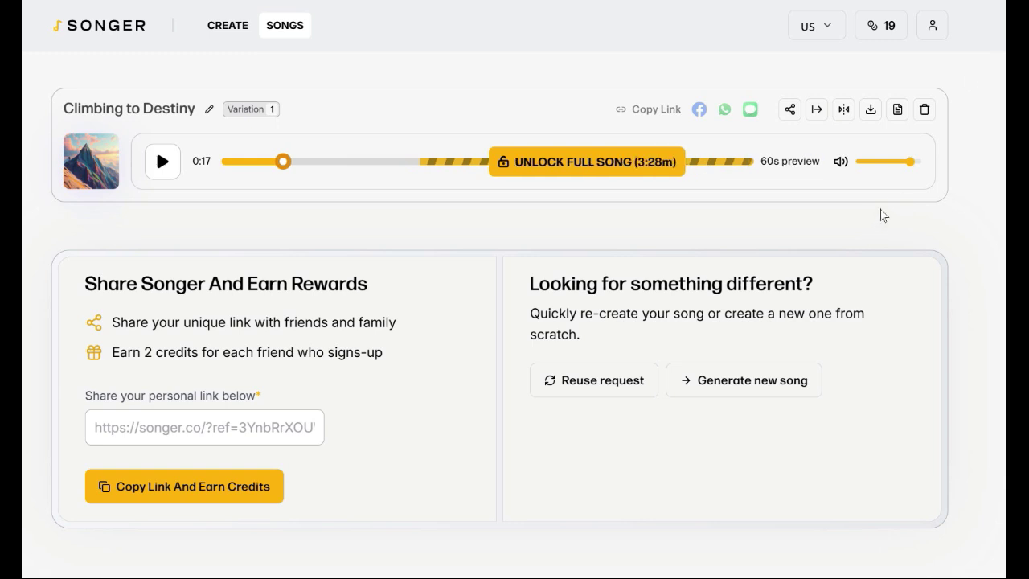
Review the 'Climbing To Destiny' details and lyrics, close them, then reopen the details.
click(898, 111)
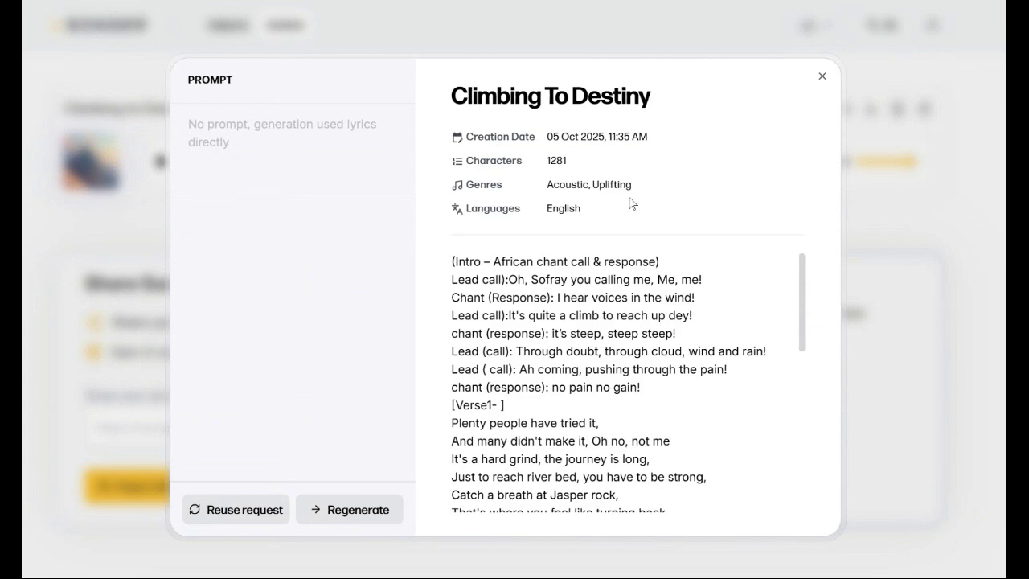
scroll(627, 382, down, 5)
scroll(628, 374, down, 2)
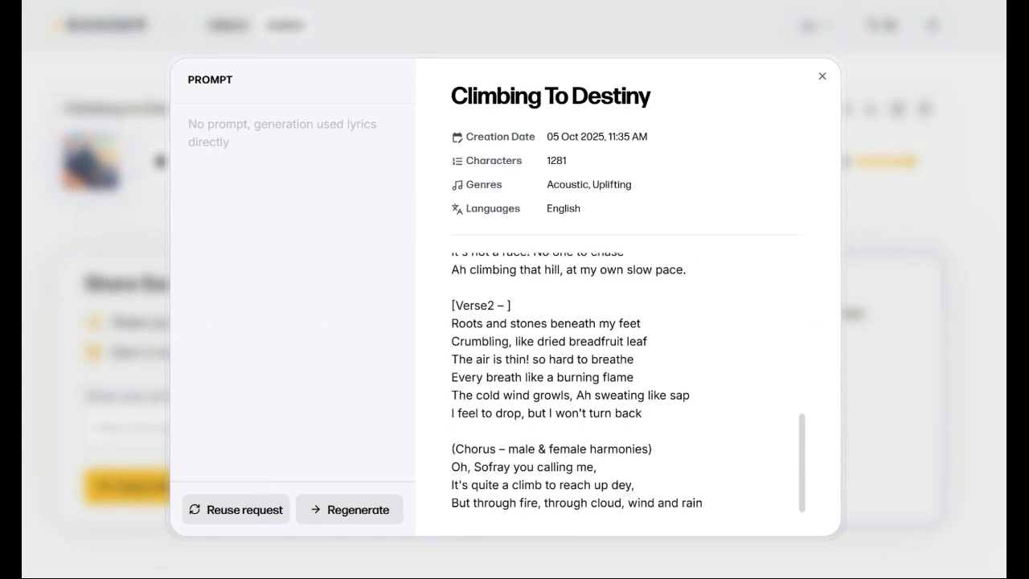
scroll(627, 382, up, 6)
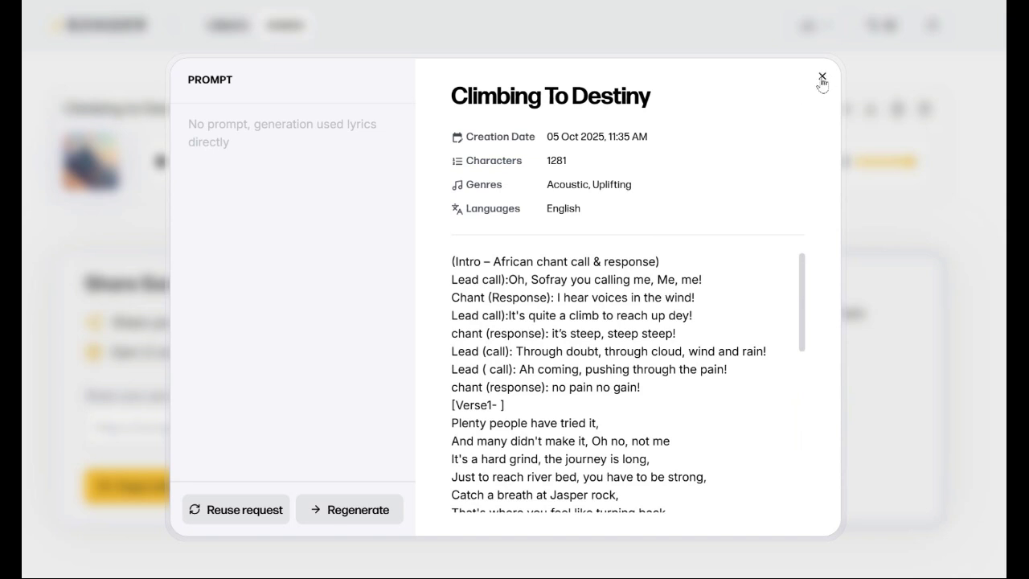
click(822, 78)
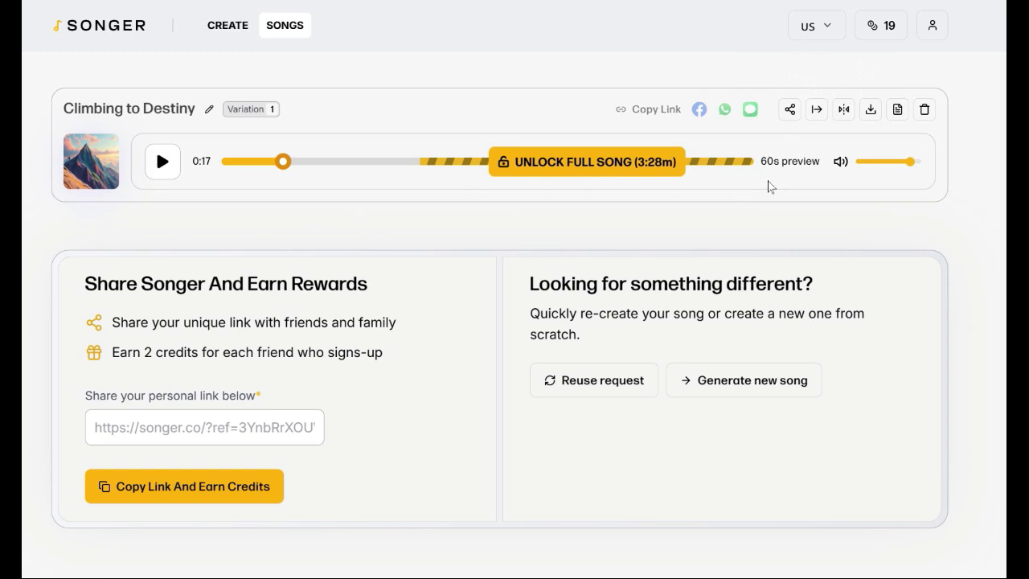
click(898, 110)
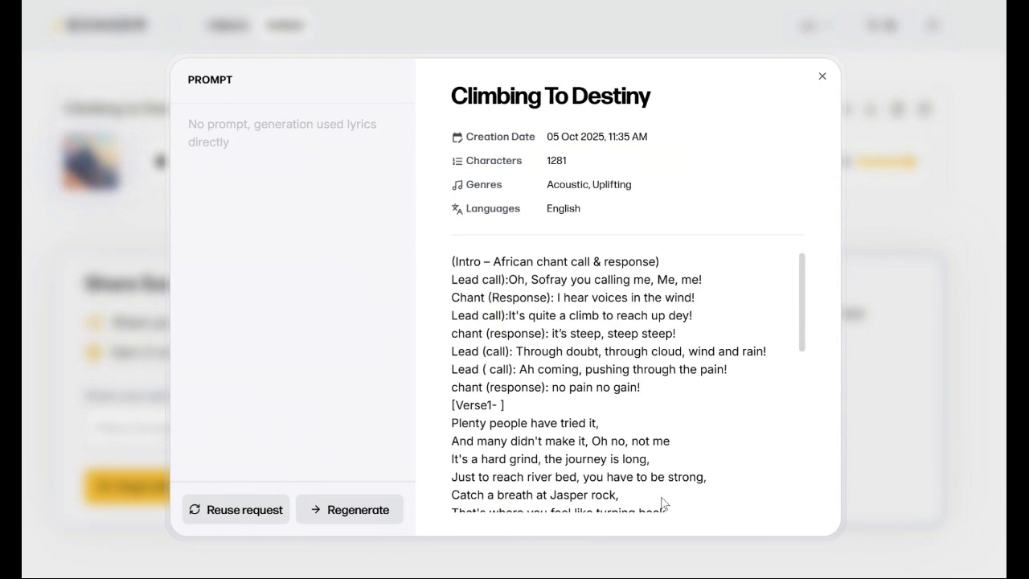
Reload the song's lyrics into a new creation and deselect the Acoustic and Uplifting genres.
click(238, 510)
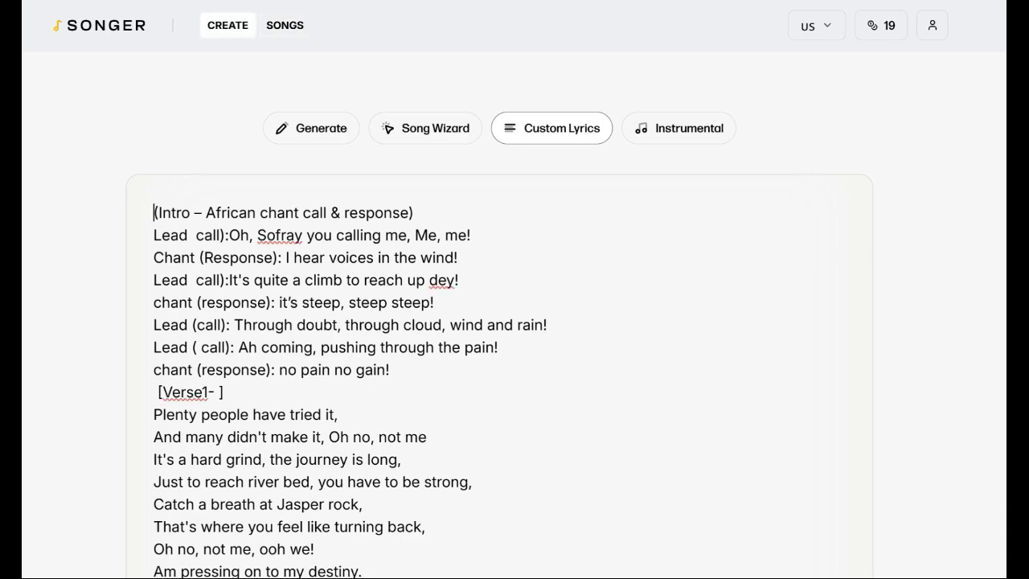
scroll(282, 339, down, 10)
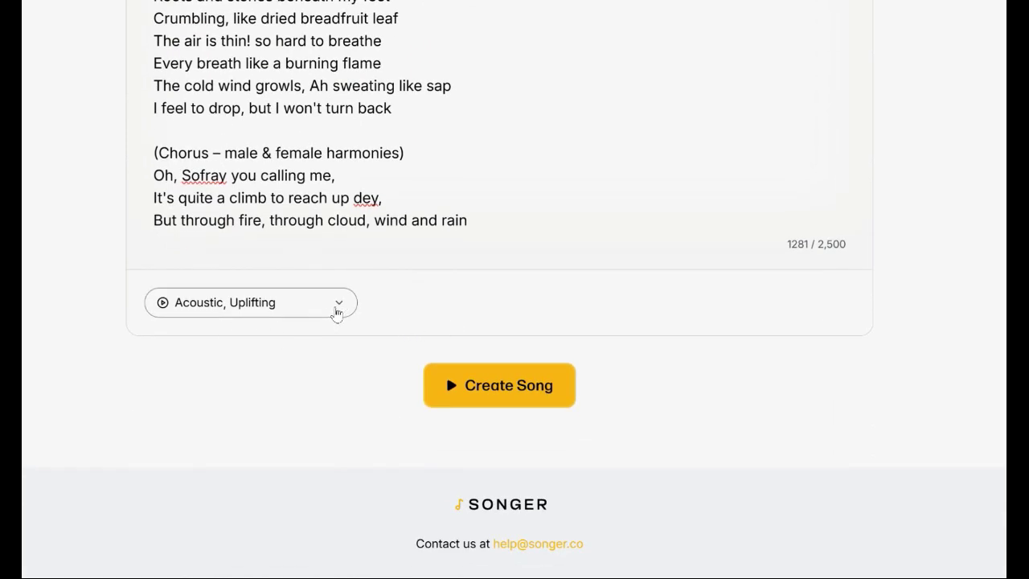
click(340, 303)
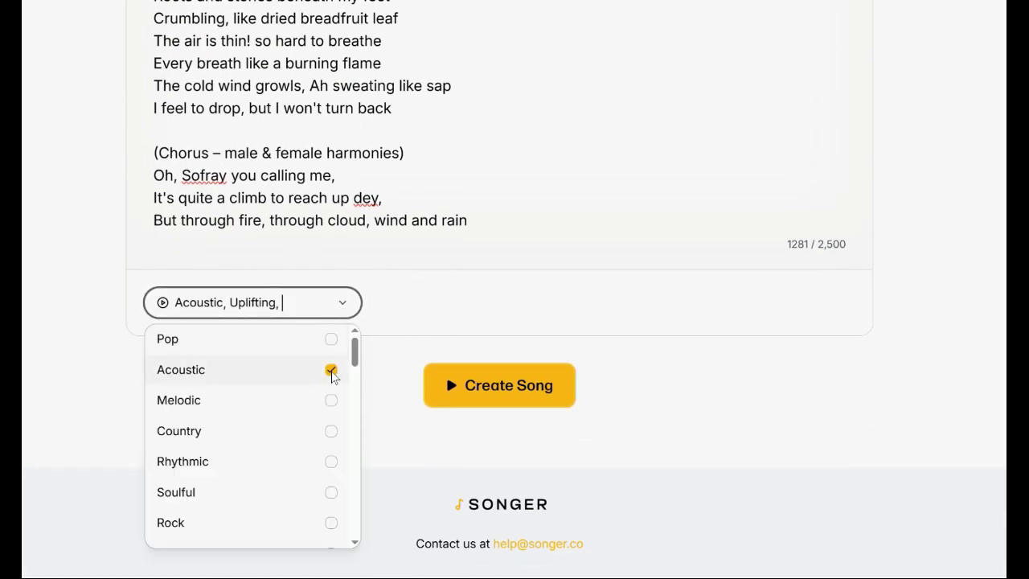
click(331, 370)
scroll(315, 402, down, 3)
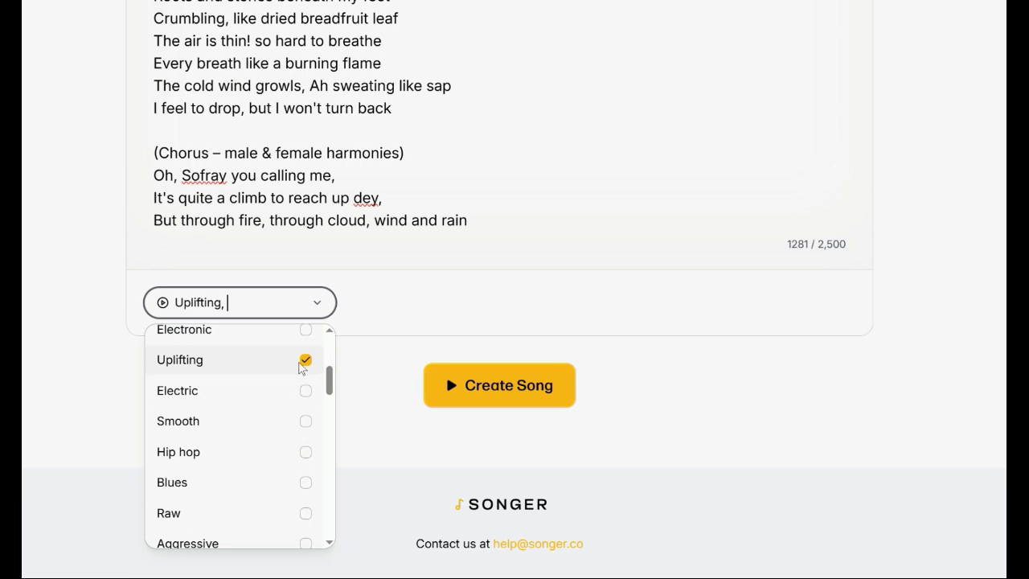
click(306, 362)
scroll(252, 421, up, 3)
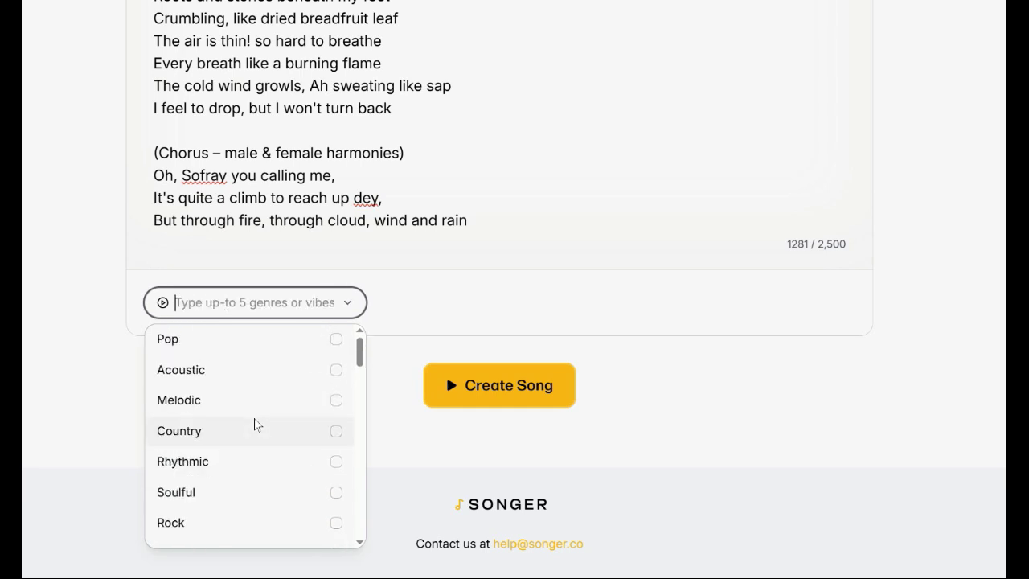
scroll(256, 424, down, 5)
scroll(254, 425, down, 3)
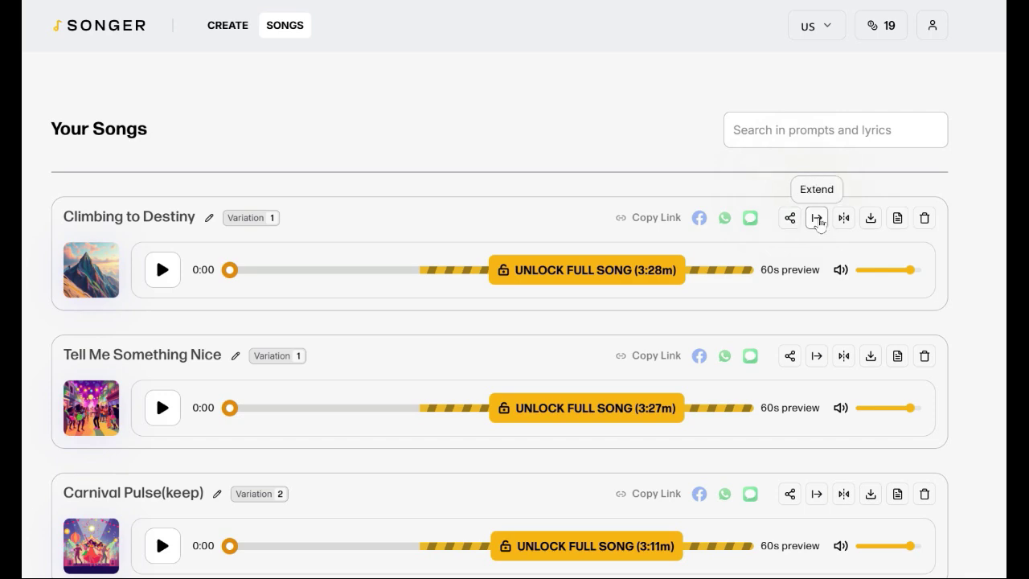
click(817, 218)
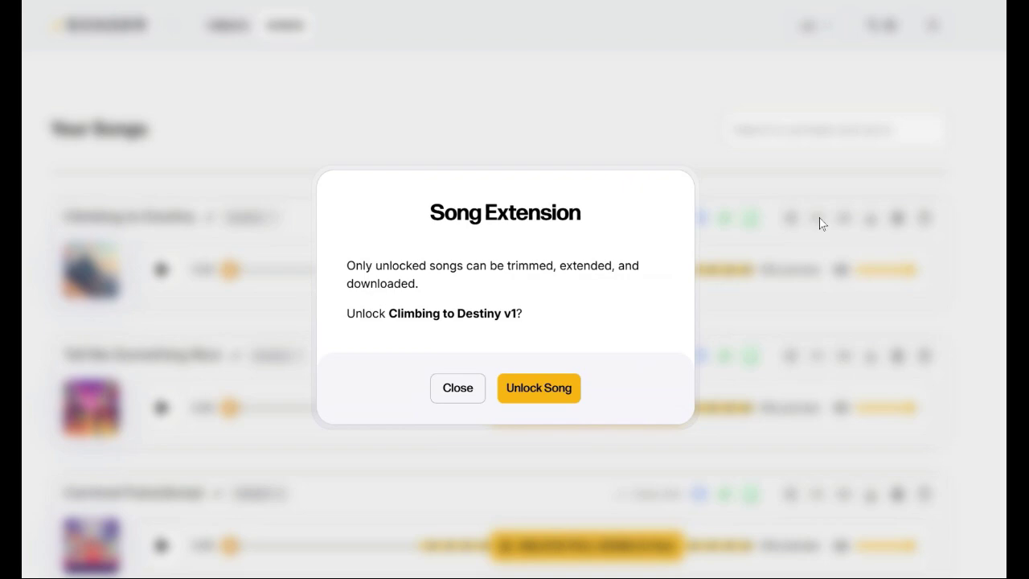
click(455, 389)
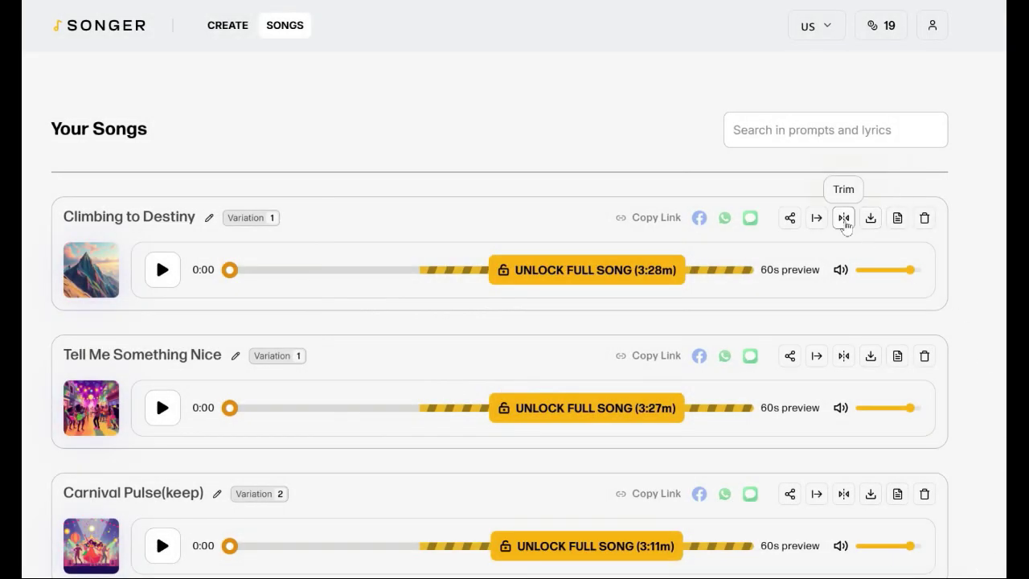
click(844, 220)
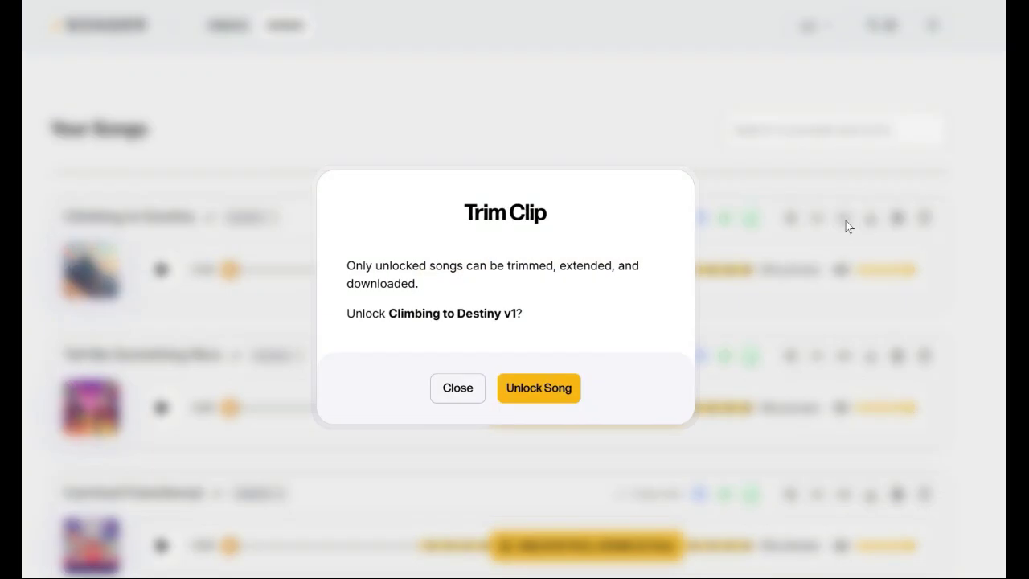
click(452, 391)
scroll(671, 534, down, 10)
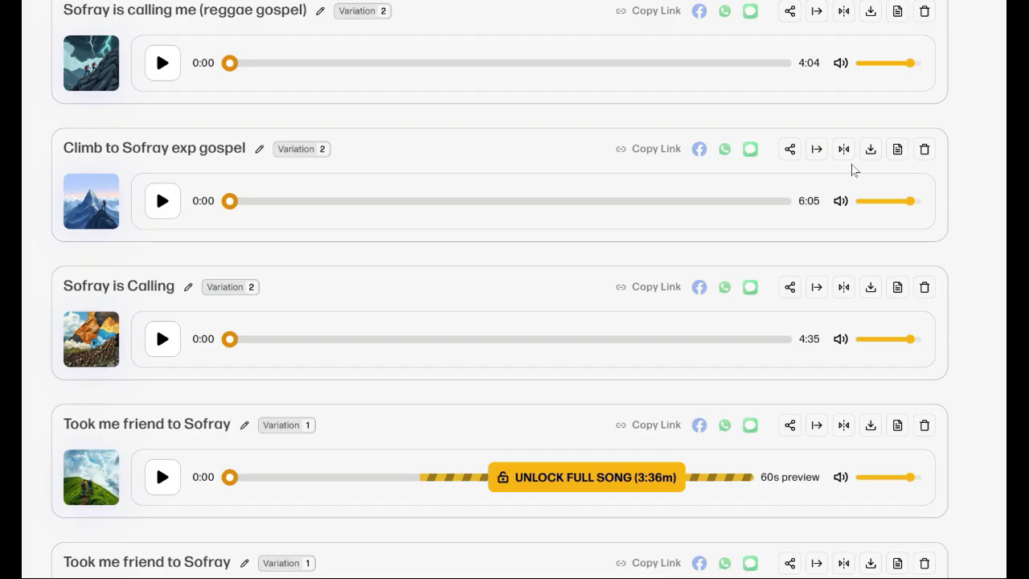
click(843, 151)
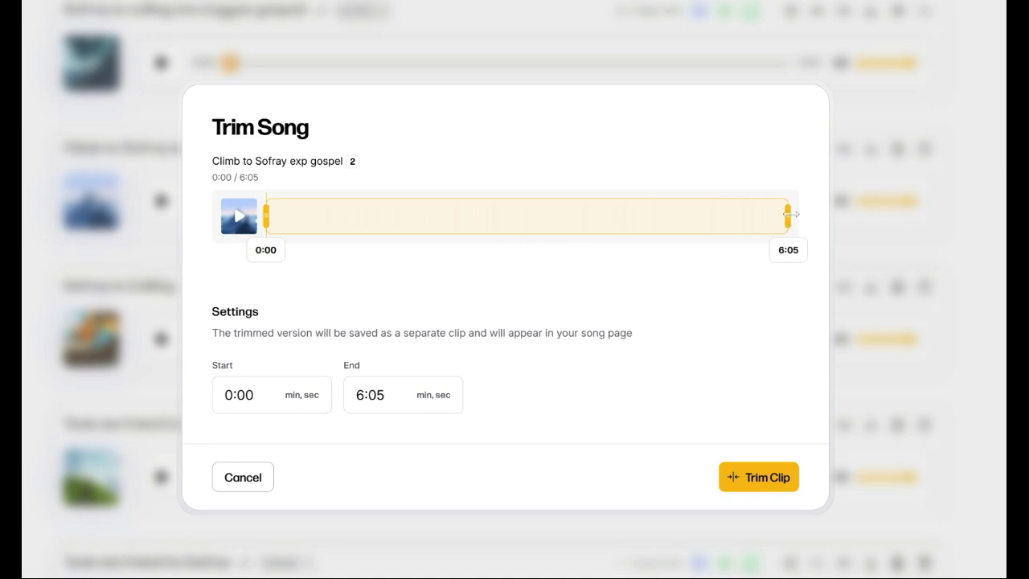
drag(788, 221, 581, 239)
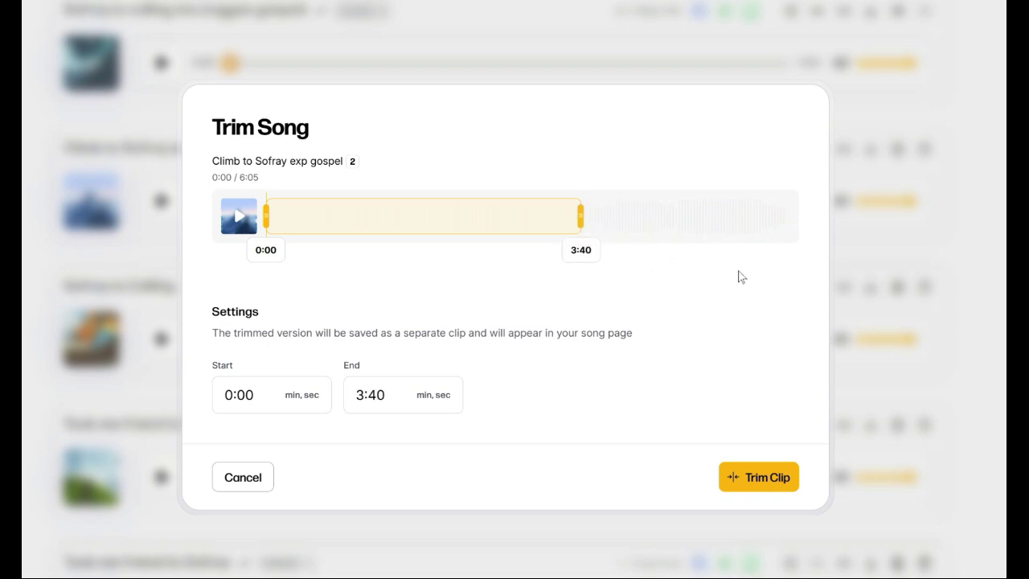
drag(581, 219, 804, 248)
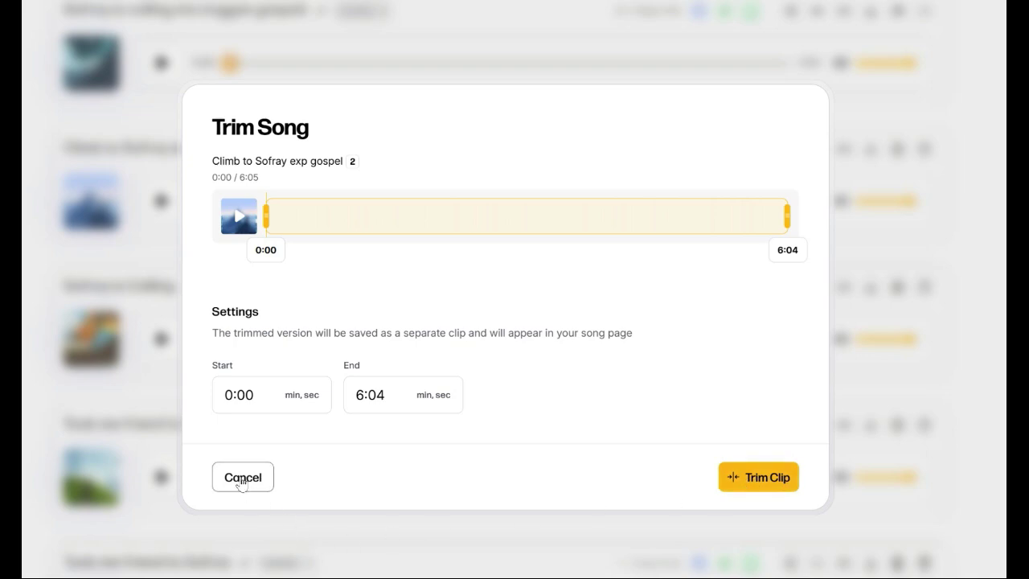
click(241, 480)
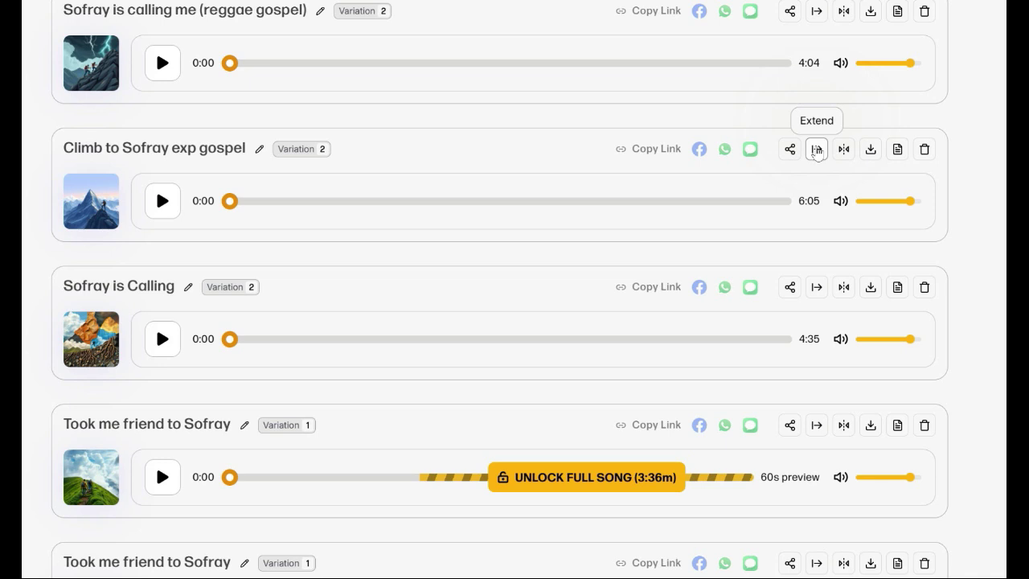
click(817, 150)
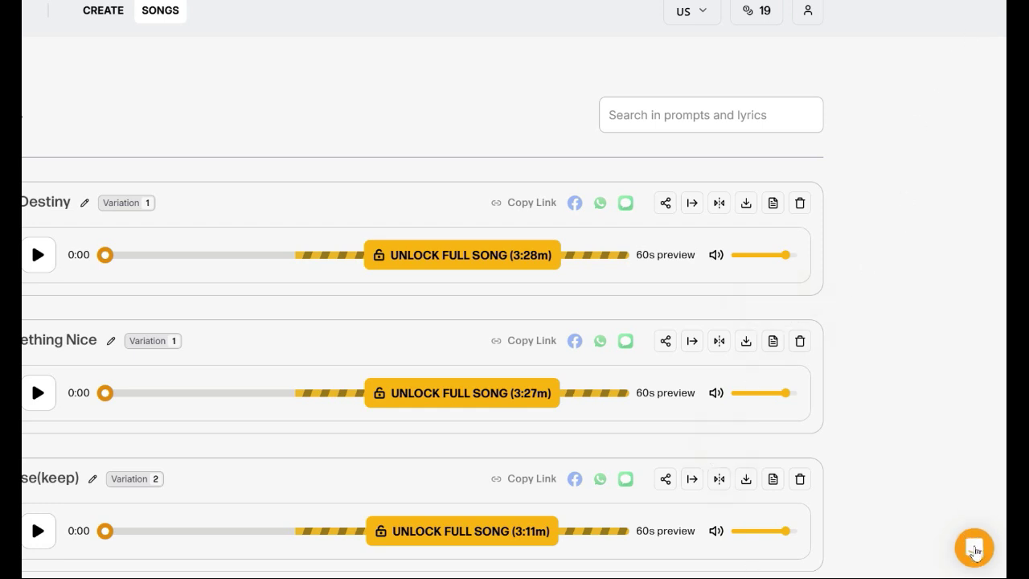
Open the help and support chat, then close it again.
click(975, 552)
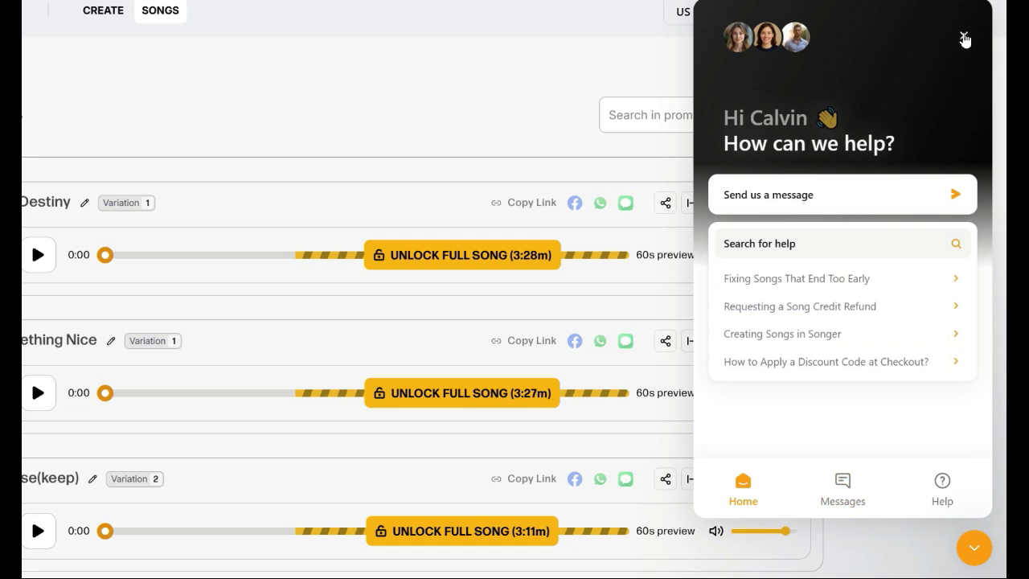
click(964, 38)
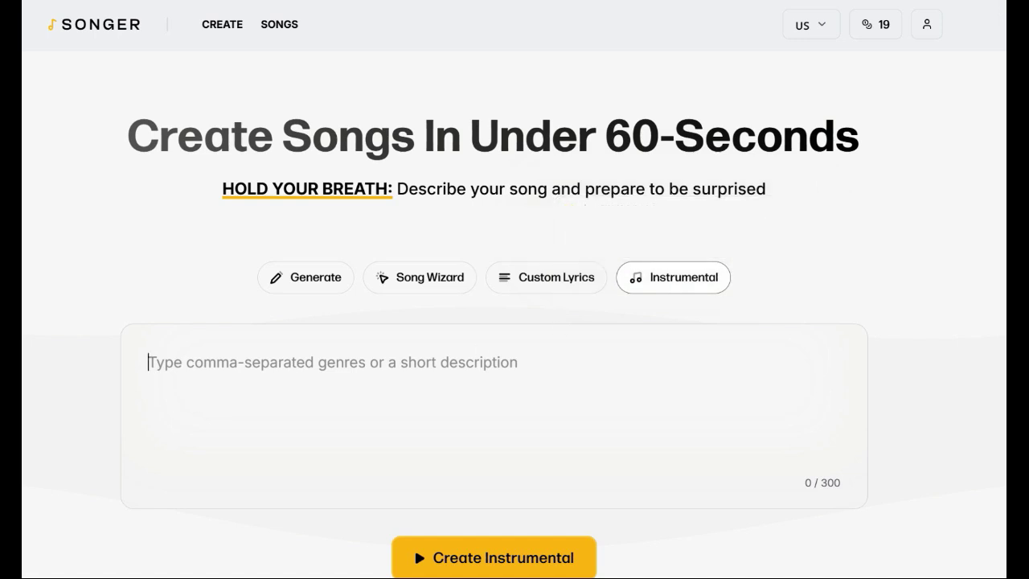
Enter the instrumental description 'create a relaxing classical instrumental, with violins'.
text(create a relaxing classical instrumental, with violins)
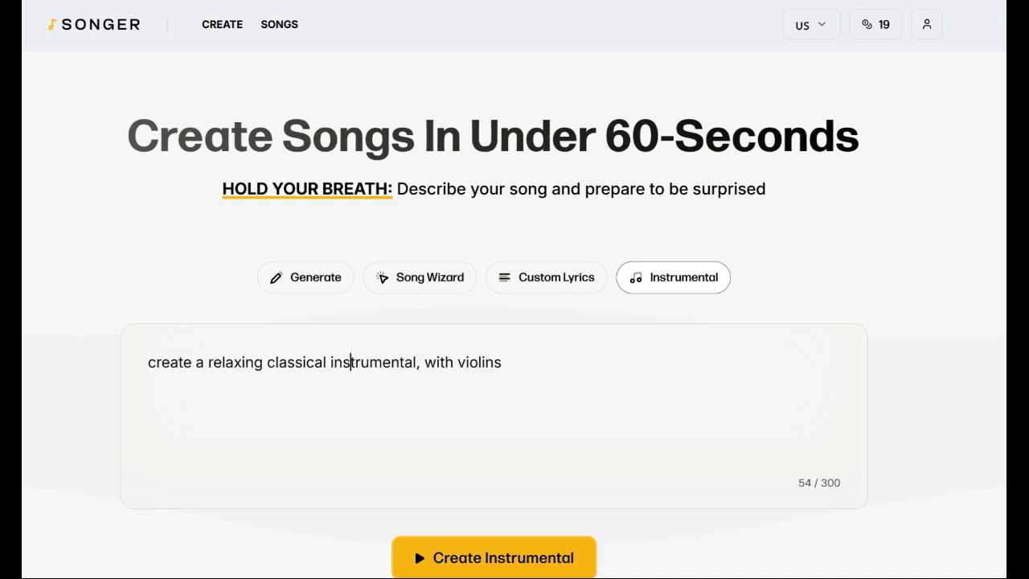
click(503, 362)
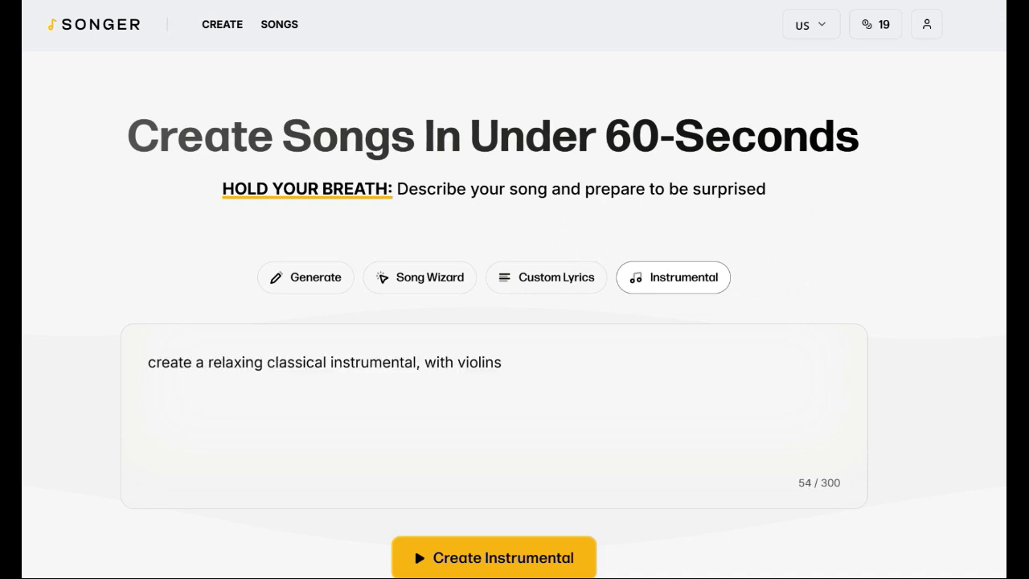